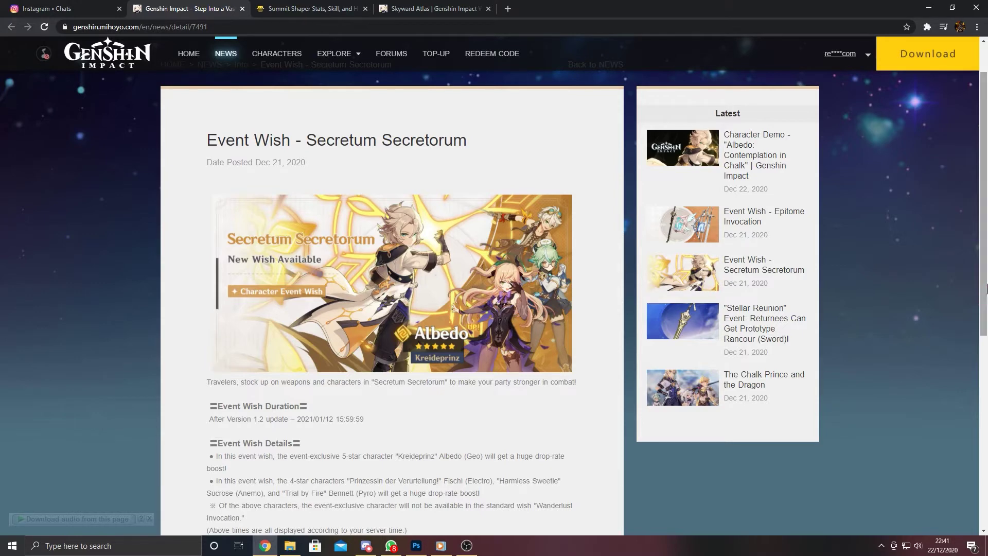
pyautogui.moveTo(983, 303); pyautogui.dragTo(983, 300)
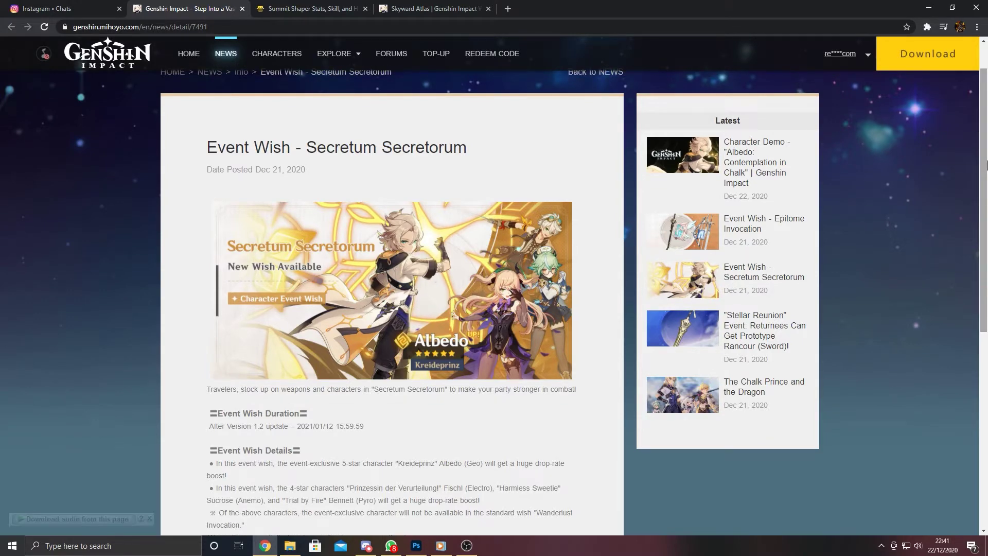
pyautogui.moveTo(985, 163); pyautogui.dragTo(981, 207)
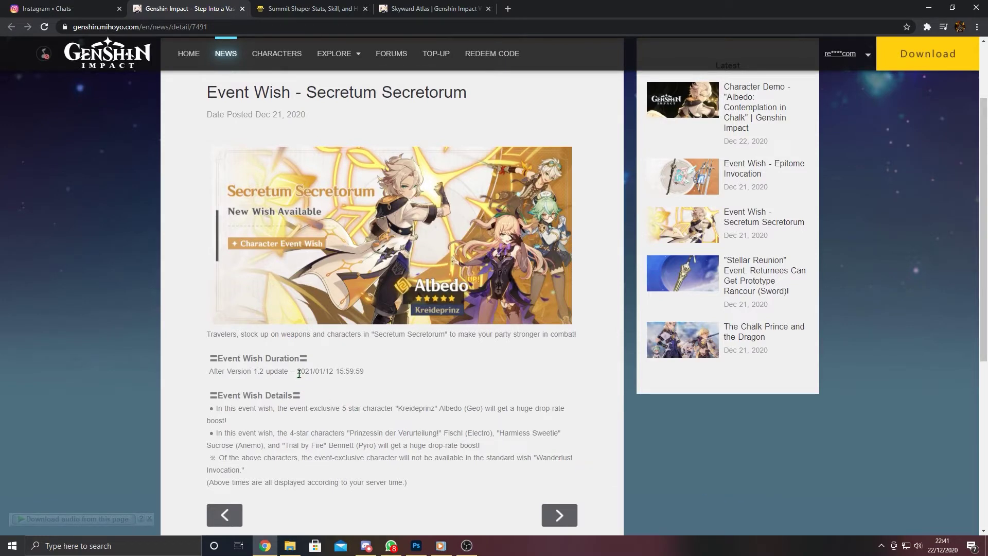
# - Highlight the 2021/01/12 wish end date, then go to the next news article
pyautogui.moveTo(297, 371); pyautogui.dragTo(335, 371)
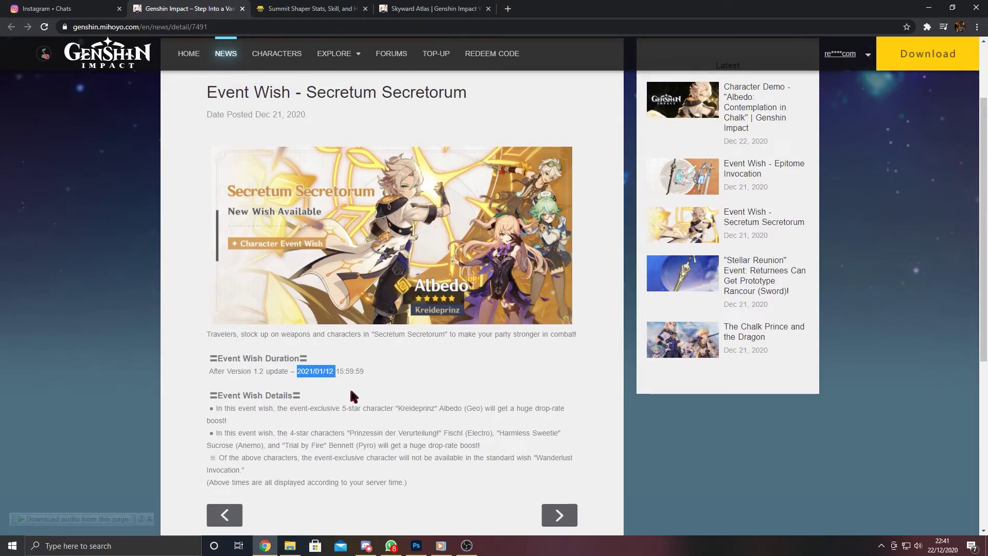
pyautogui.click(476, 391)
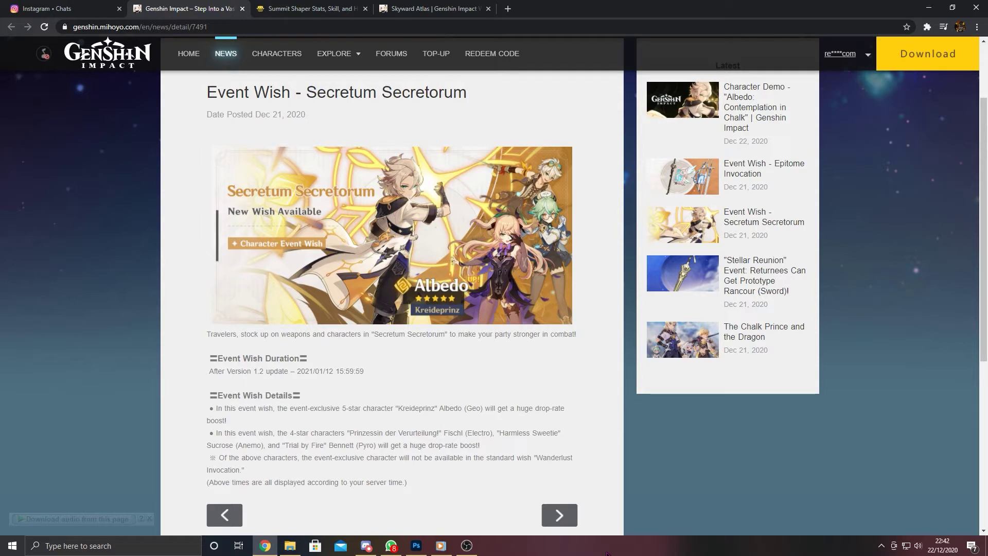
pyautogui.click(561, 516)
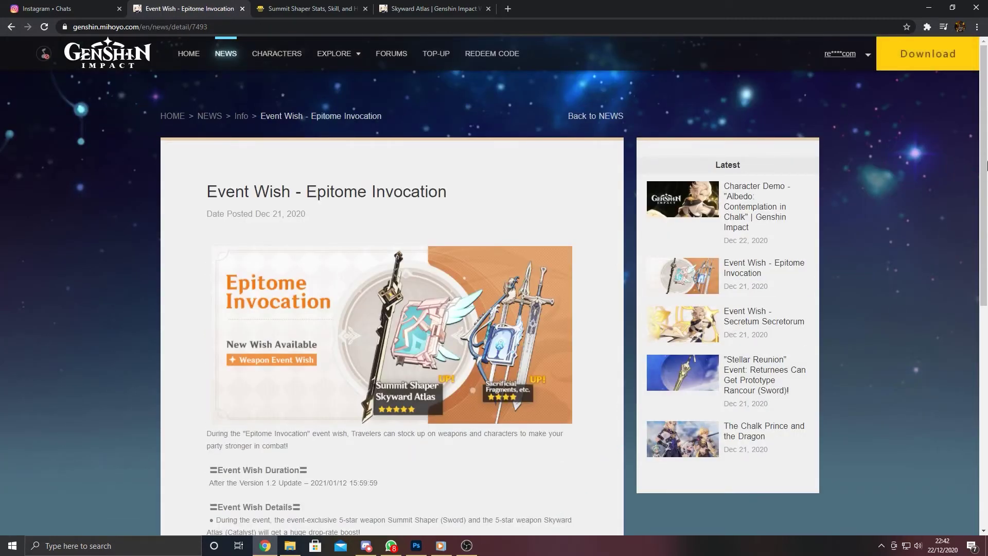
pyautogui.moveTo(987, 165); pyautogui.dragTo(984, 233)
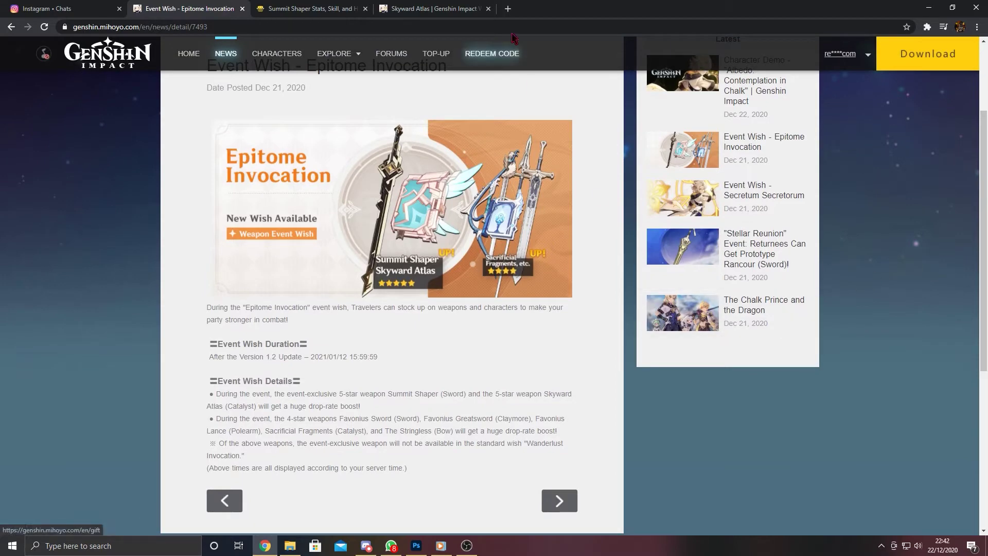
# - On Game8's Summit Shaper guide, highlight the ATK +10.8% bonus and the Golden Majesty skill text
pyautogui.click(332, 9)
pyautogui.scroll(-3, 944, 150)
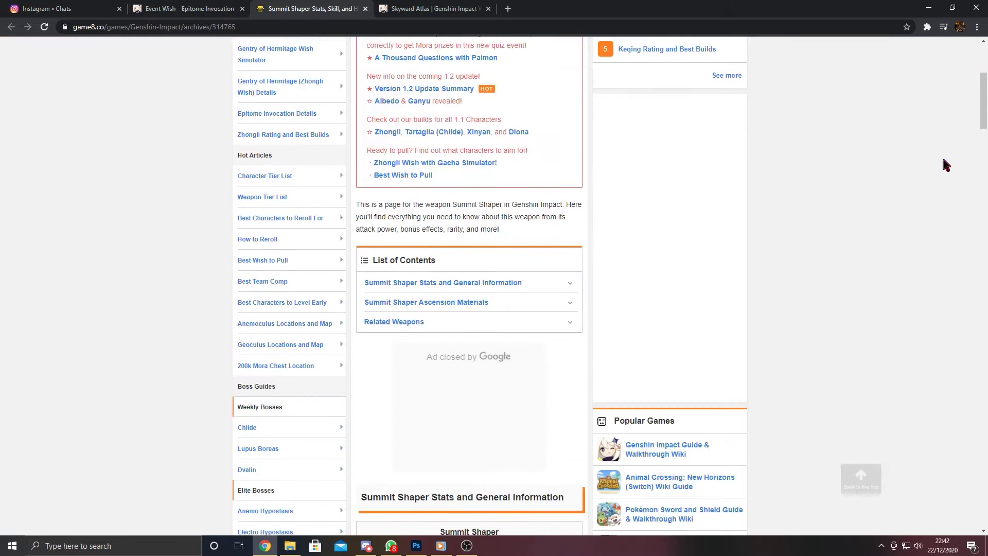
pyautogui.scroll(-2, 946, 166)
pyautogui.scroll(-3, 944, 165)
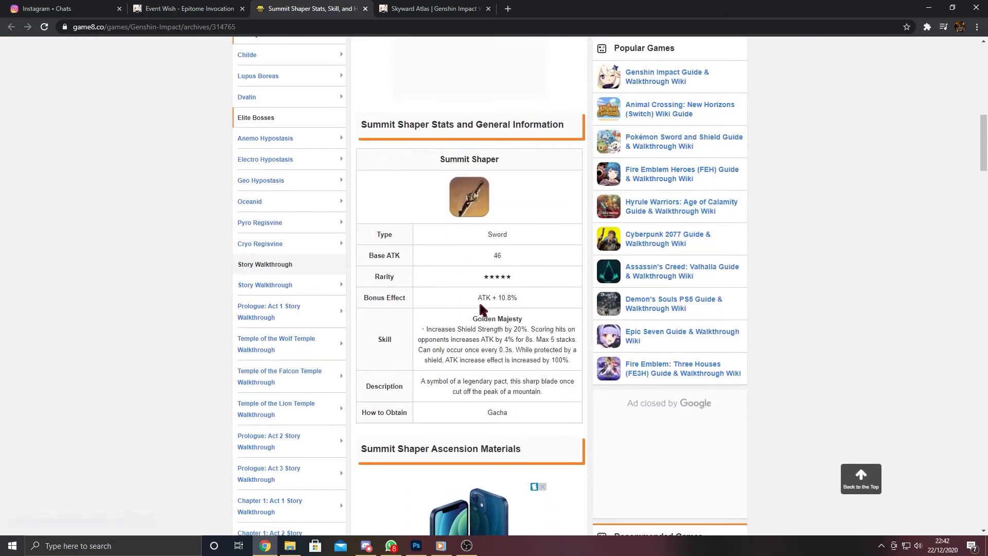
pyautogui.moveTo(476, 299); pyautogui.dragTo(523, 306)
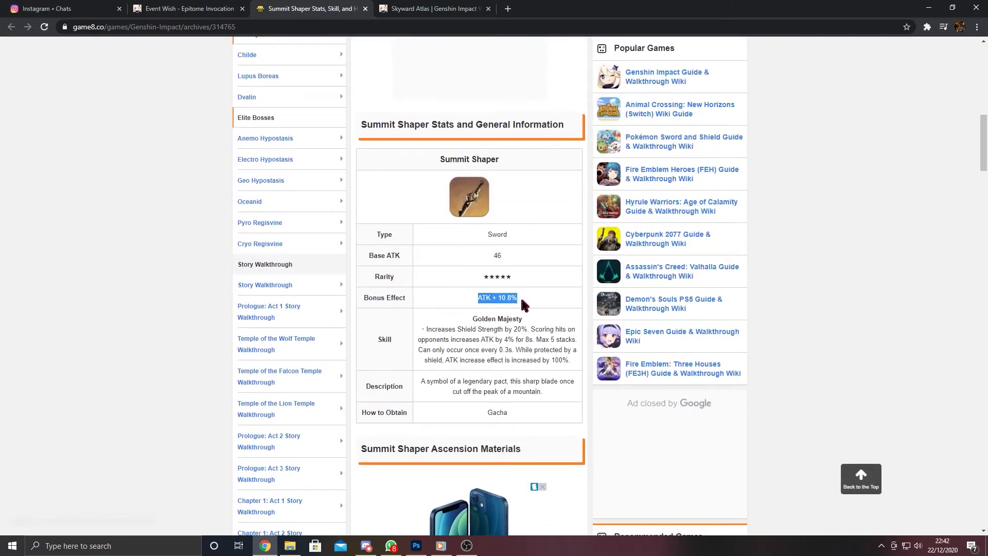
pyautogui.click(539, 325)
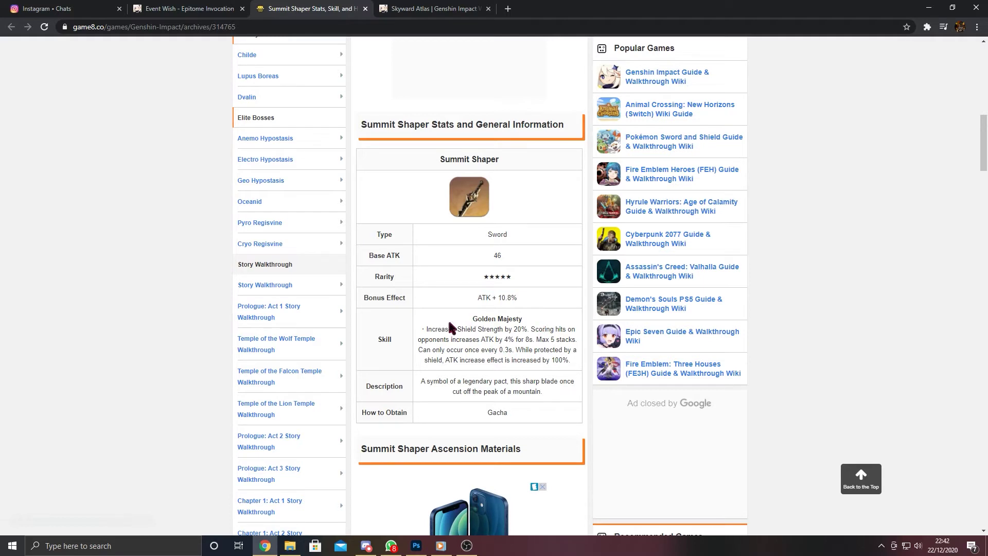
pyautogui.moveTo(469, 323); pyautogui.dragTo(568, 360)
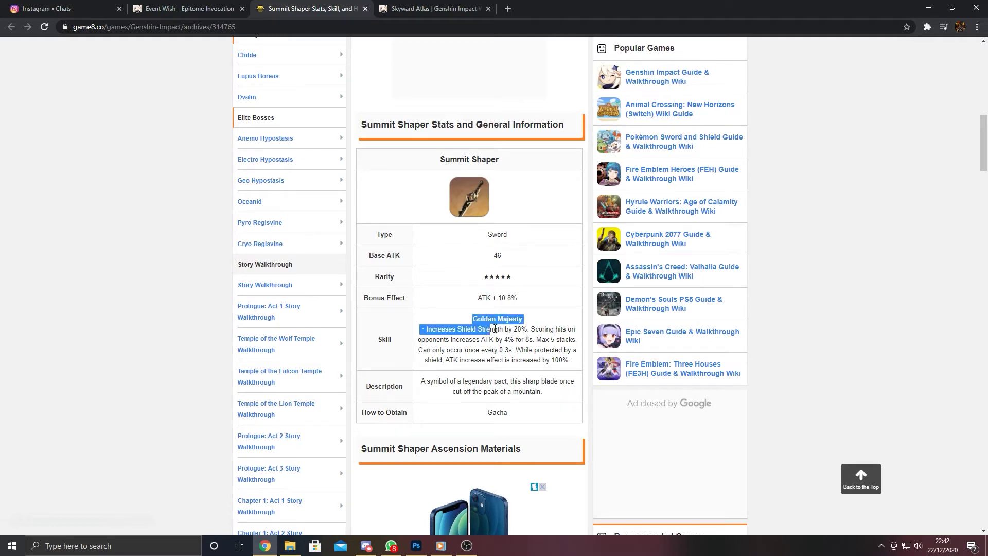
pyautogui.click(573, 366)
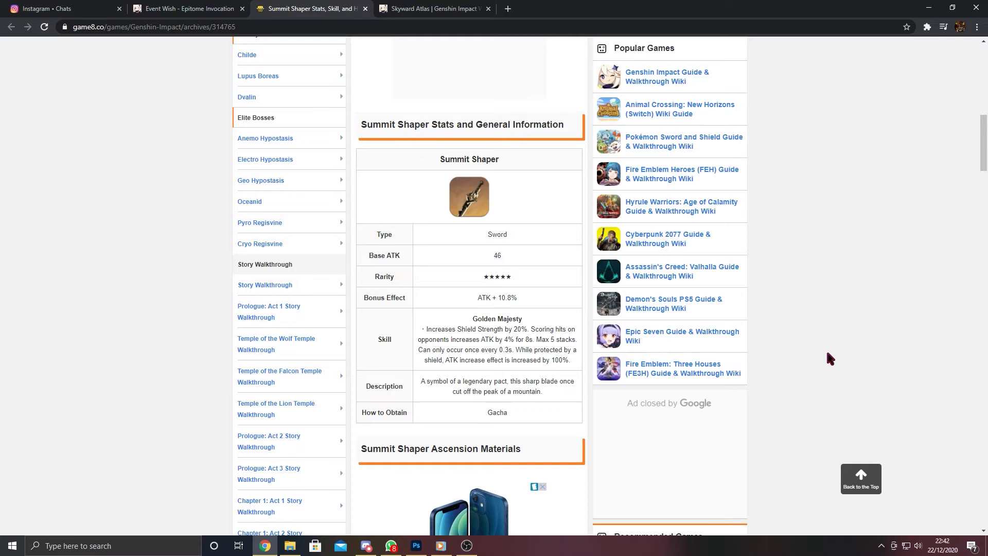
pyautogui.moveTo(984, 147); pyautogui.dragTo(984, 142)
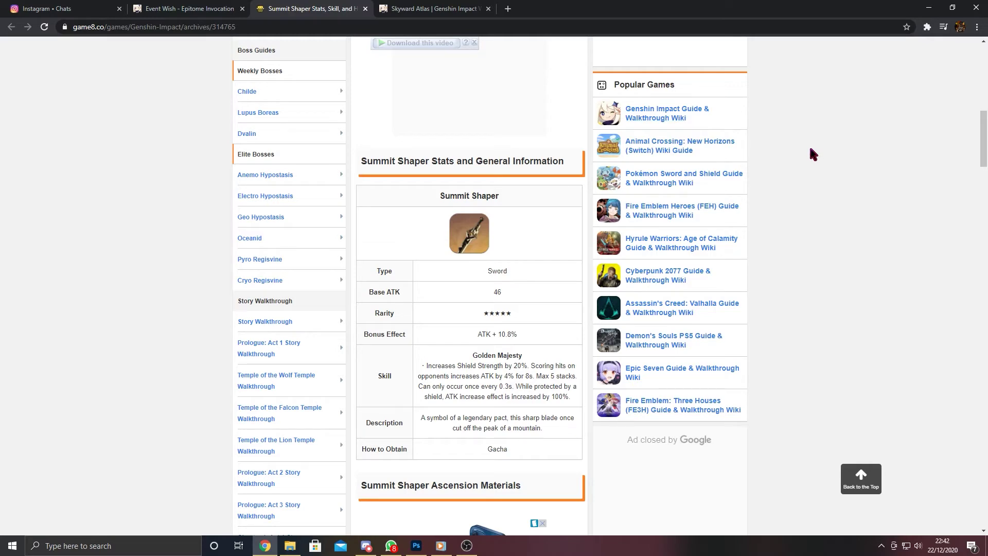
# - On the Skyward Atlas wiki page, highlight the 7.2% secondary stat and the passive description
pyautogui.click(441, 9)
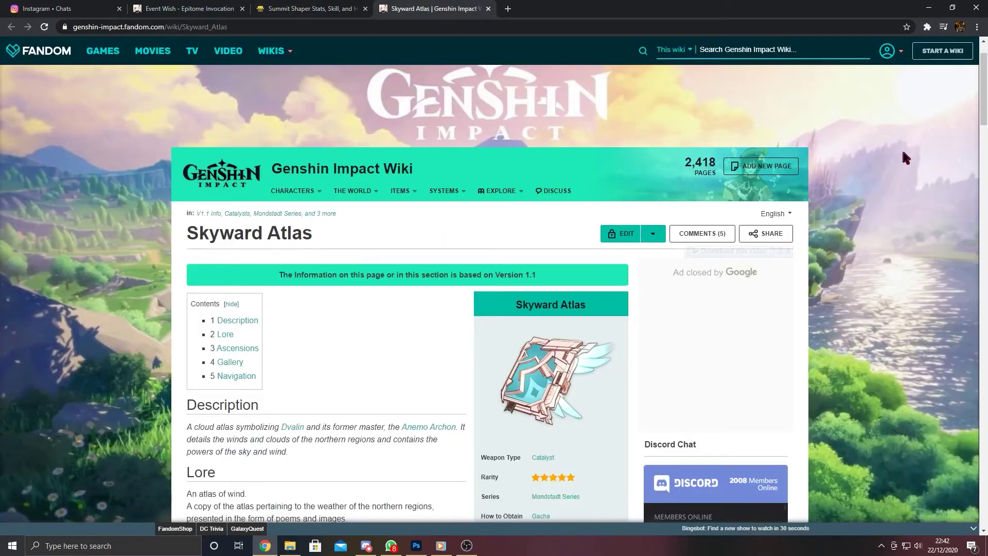
pyautogui.scroll(-3, 986, 95)
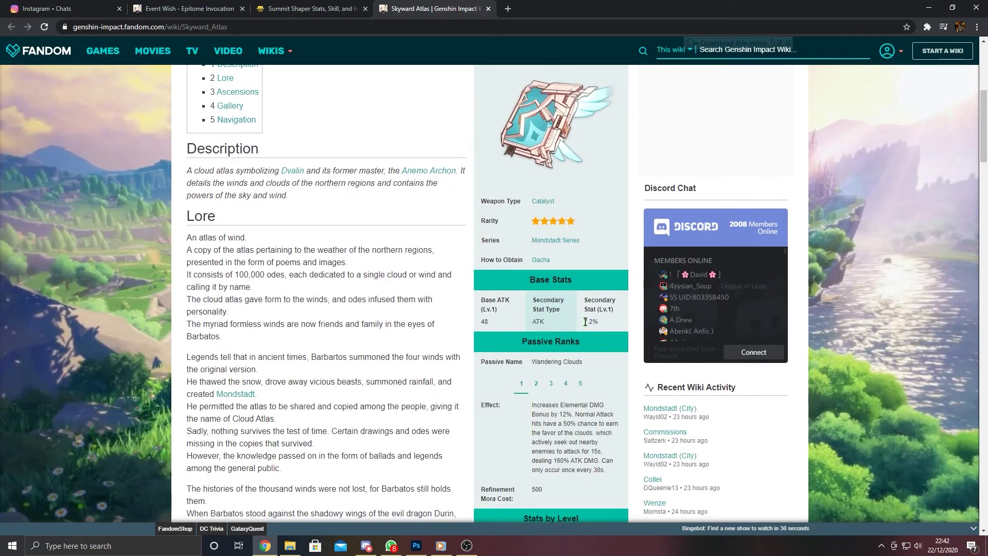
pyautogui.moveTo(584, 321); pyautogui.dragTo(600, 322)
pyautogui.click(601, 356)
pyautogui.scroll(-1, 603, 362)
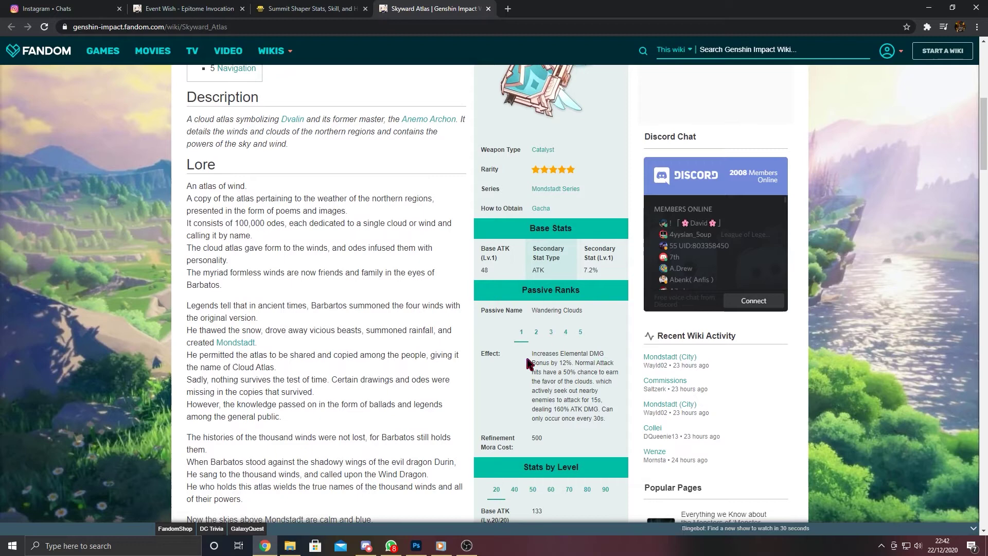
pyautogui.moveTo(533, 352); pyautogui.dragTo(617, 421)
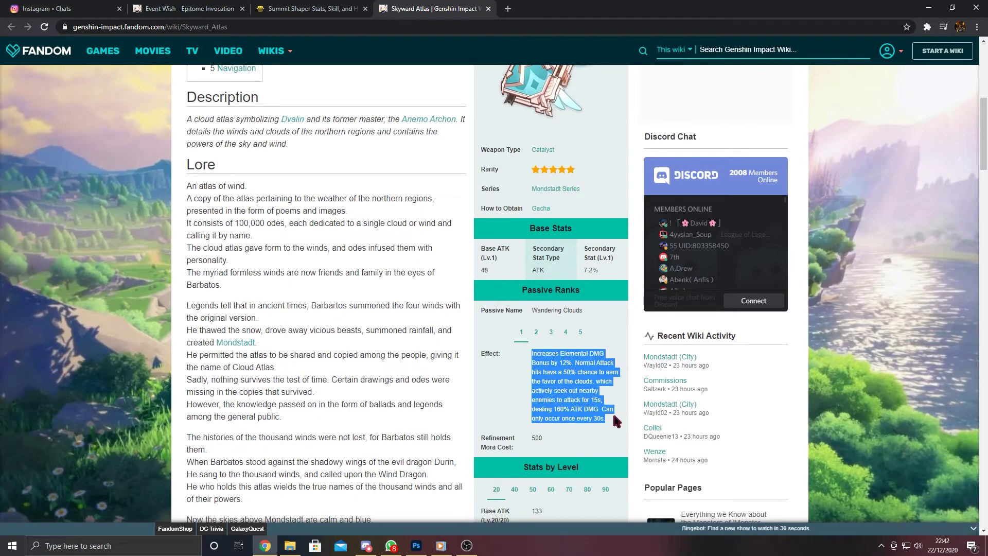
pyautogui.click(519, 378)
# - View the passive effect at refinement ranks 2 through 5, then return to rank 1
pyautogui.click(536, 333)
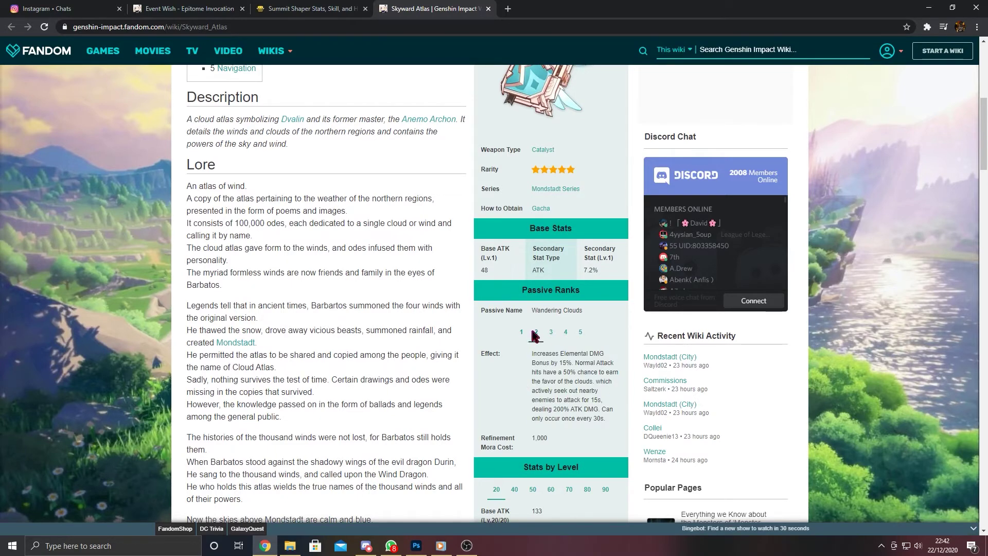
pyautogui.click(550, 333)
pyautogui.click(564, 333)
pyautogui.click(580, 334)
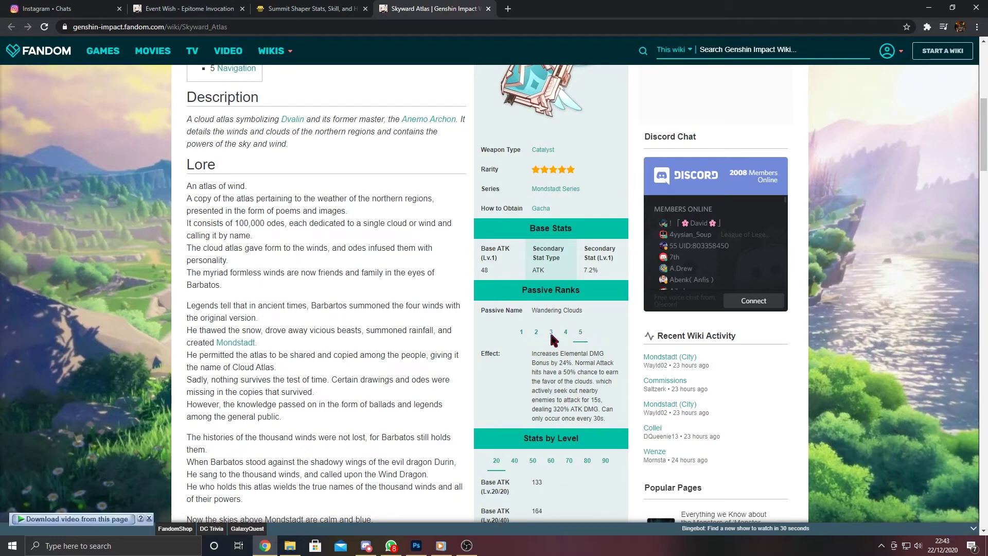
pyautogui.click(522, 331)
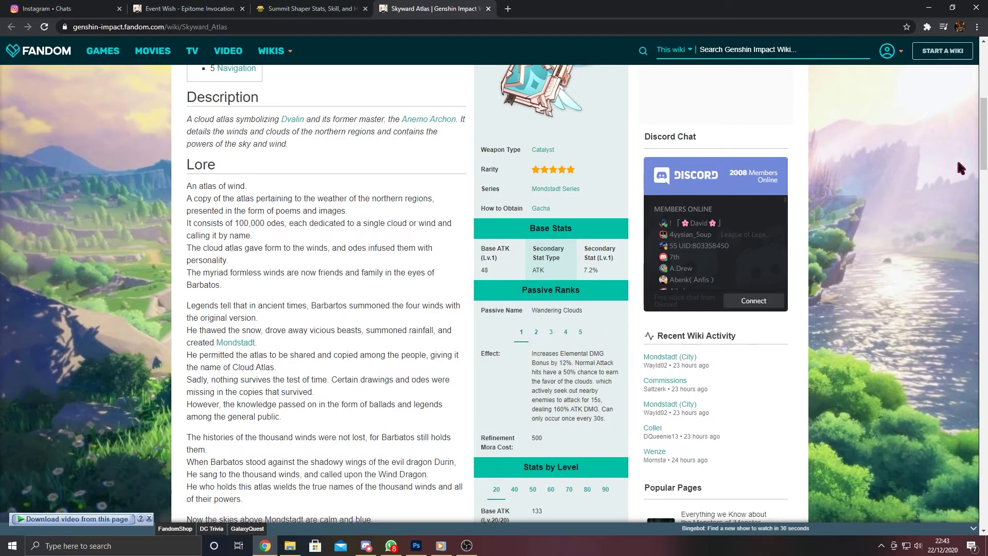
pyautogui.moveTo(985, 131); pyautogui.dragTo(985, 143)
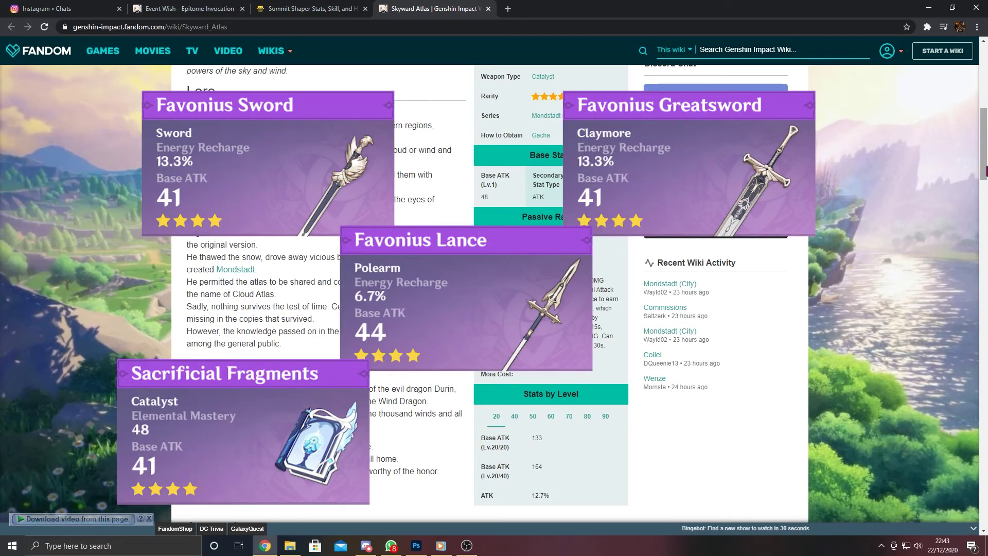
pyautogui.scroll(3, 878, 435)
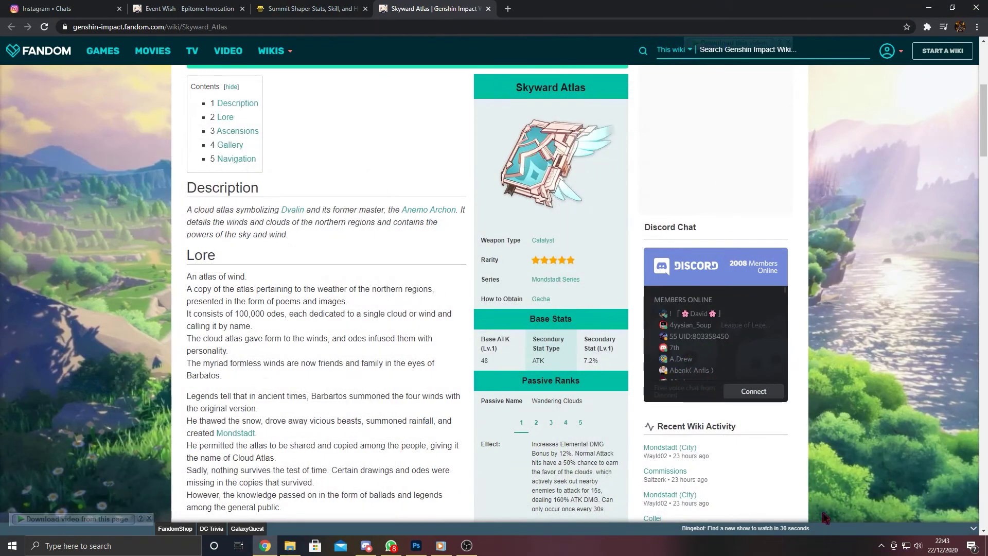
# - Switch back to the 'Event Wish - Epitome Invocation' announcement tab
pyautogui.click(198, 7)
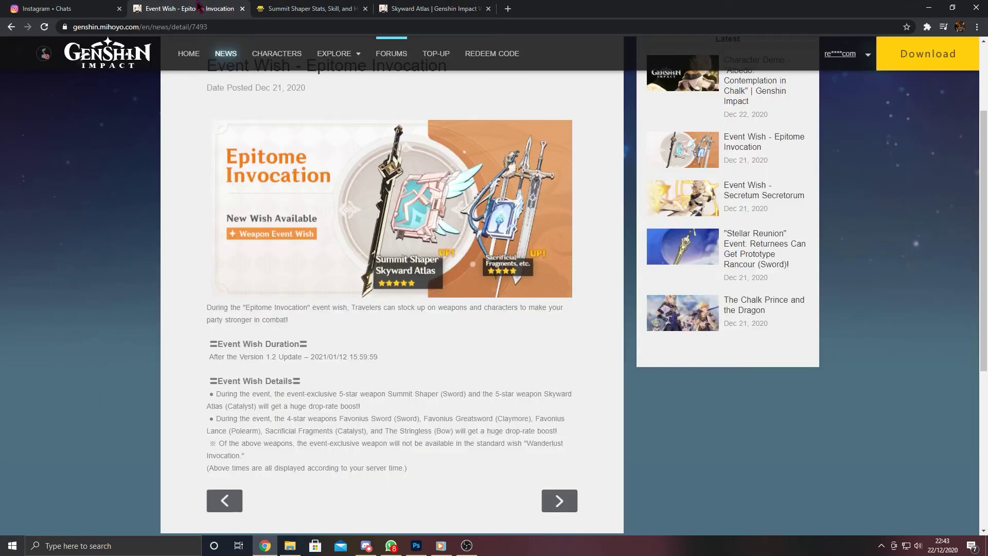